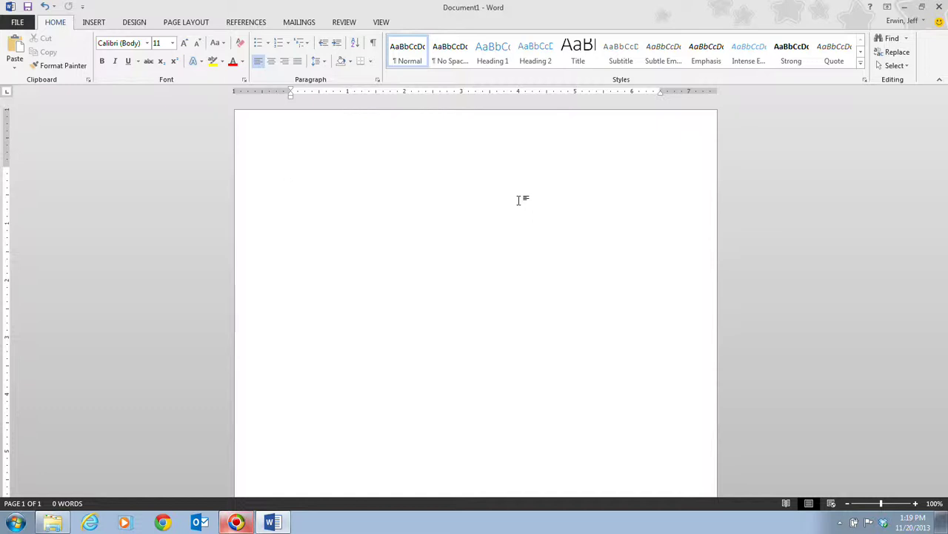
- Enter the heading "Quest Specialty Travel" and, below a blank line, a tab-aligned "TO:" line reading "QST Managers"
{"action": "type", "text": "Q"}
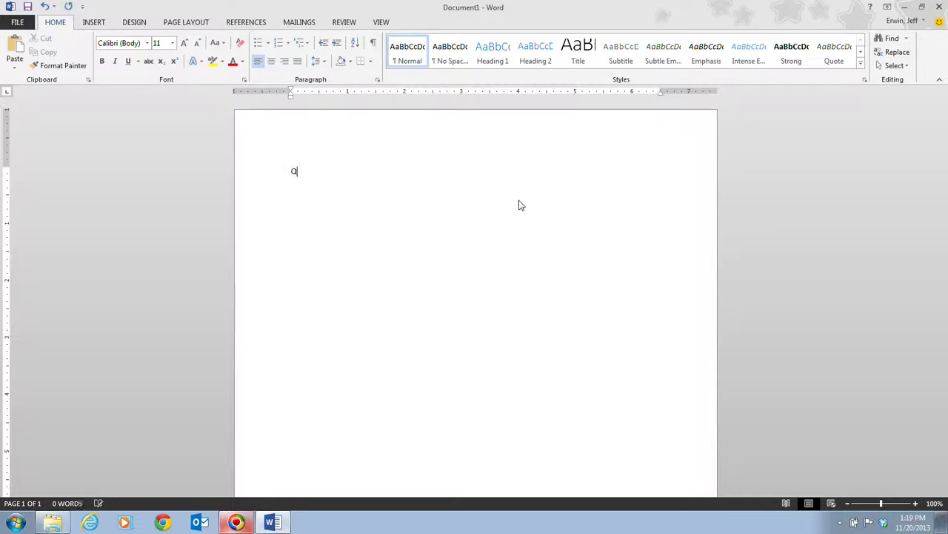
{"action": "type", "text": "uest Specialty Travel"}
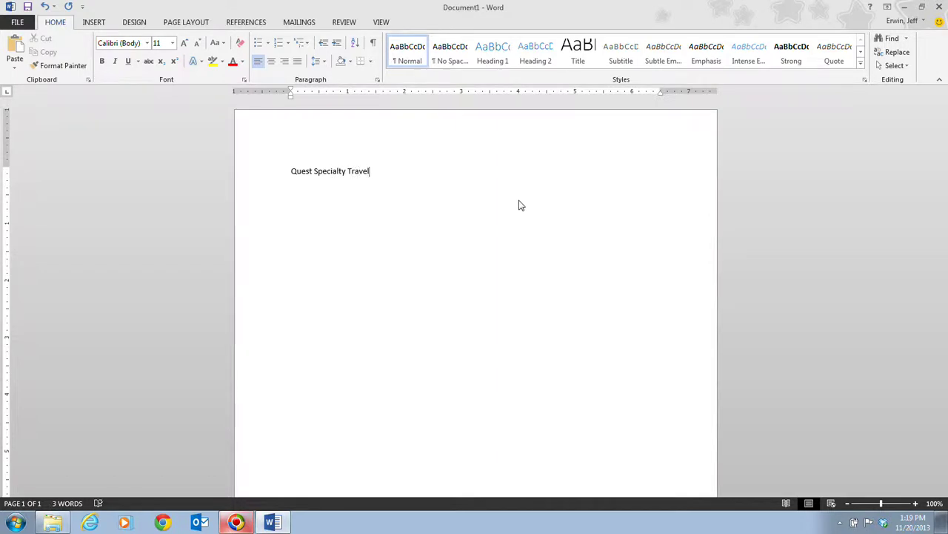
{"action": "key", "text": "Return"}
{"action": "type", "text": "TO:"}
{"action": "key", "text": "Tab"}
{"action": "key", "text": "Tab"}
{"action": "type", "text": "QST Managers"}
{"action": "key", "text": "Return"}
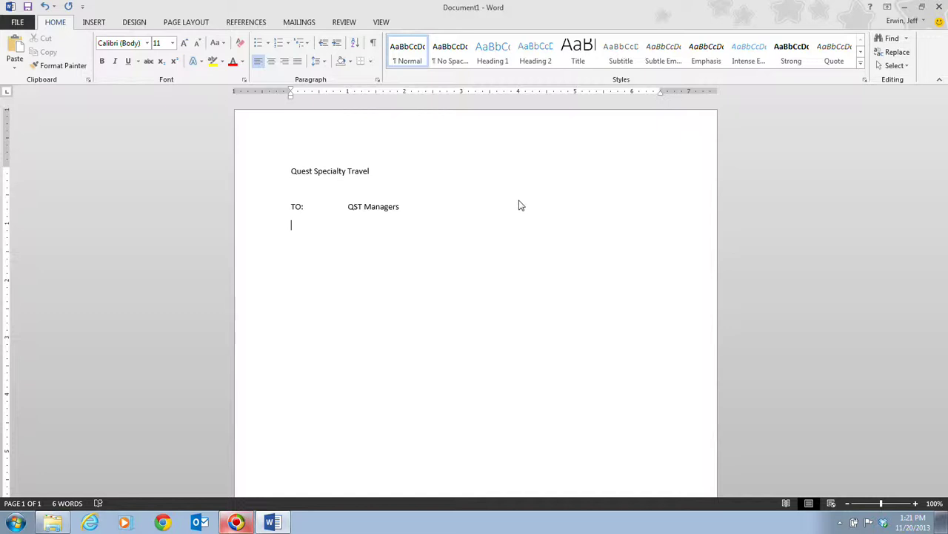
- Add tab-aligned memo lines: "FROM:" with the sender's full name, "DATE:" with "March 13, 2016", and "RE:" with "Marketing Meeting"
{"action": "type", "text": "FROM:"}
{"action": "key", "text": "Tab"}
{"action": "type", "text": "Ron Dawson DATE:"}
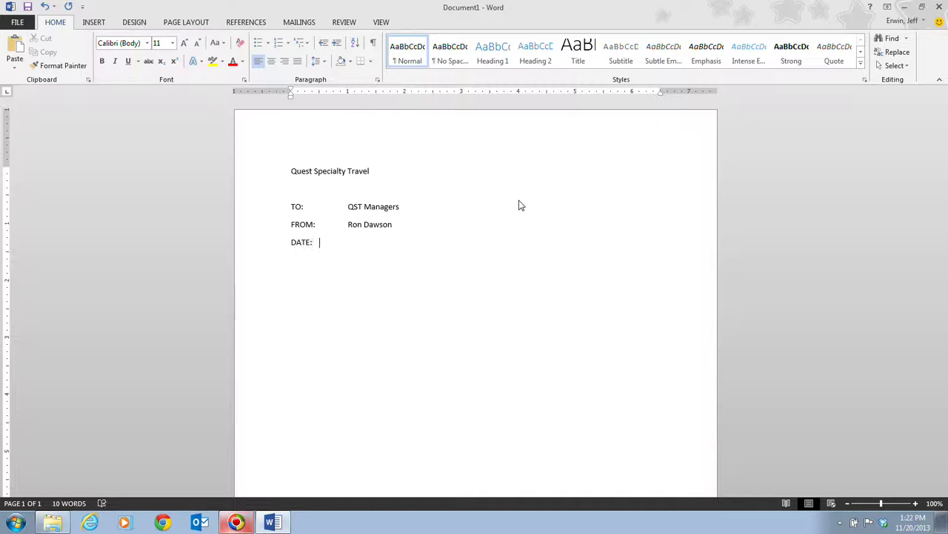
{"action": "key", "text": "Tab"}
{"action": "type", "text": "March 13, 2016"}
{"action": "key", "text": "Return"}
{"action": "type", "text": "RE:"}
{"action": "key", "text": "Tab"}
{"action": "type", "text": "M"}
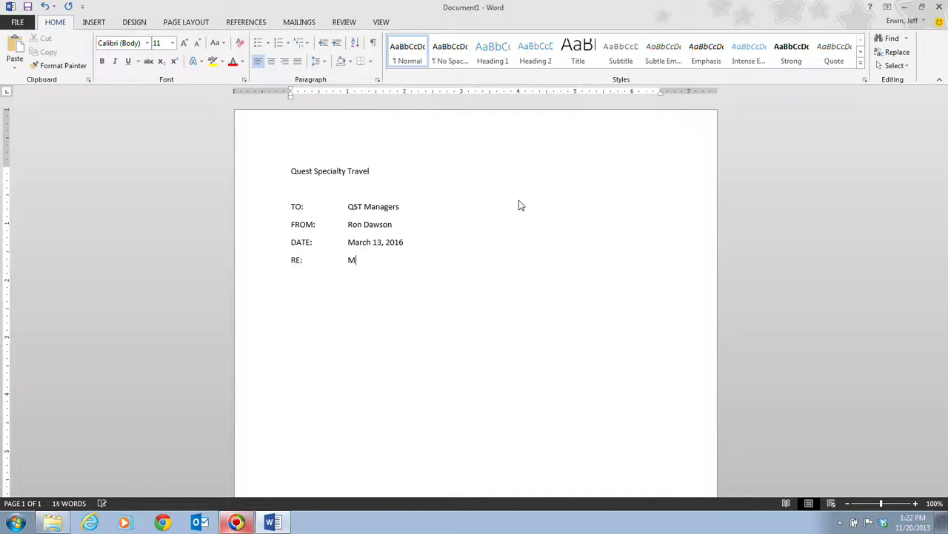
{"action": "type", "text": "arketing Meeting"}
{"action": "key", "text": "Return"}
- Begin the body paragraph with "The next maketing staff" and correct the misspelled word to the suggested "marketing"
{"action": "type", "text": "T"}
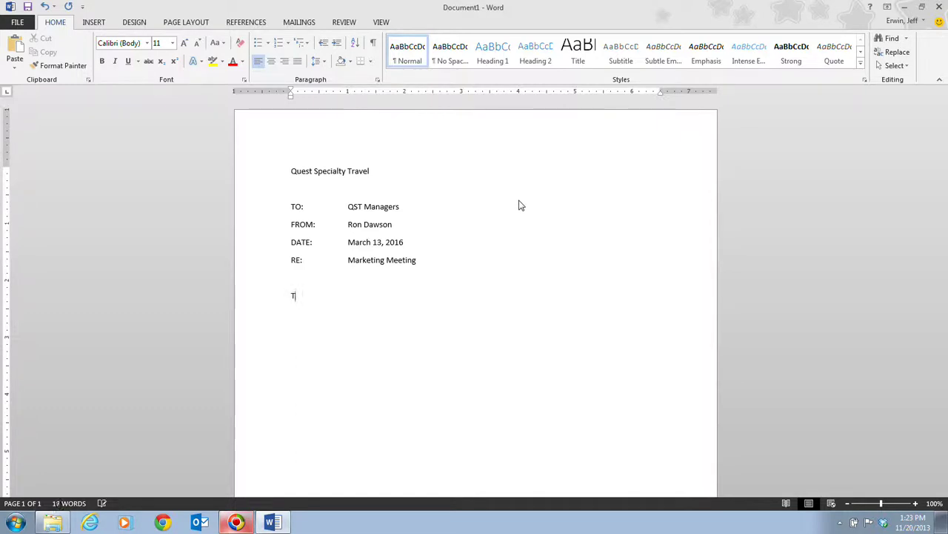
{"action": "type", "text": "he next make"}
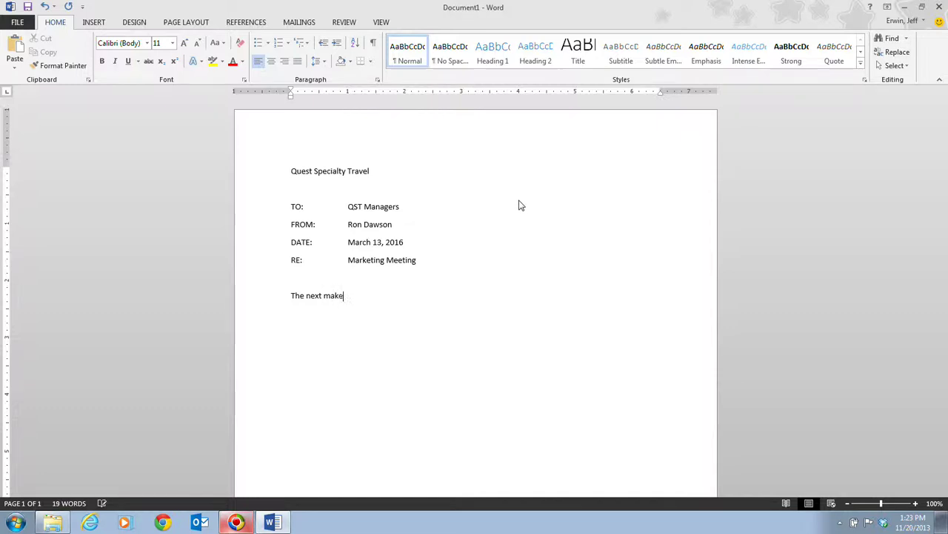
{"action": "type", "text": "ting staff"}
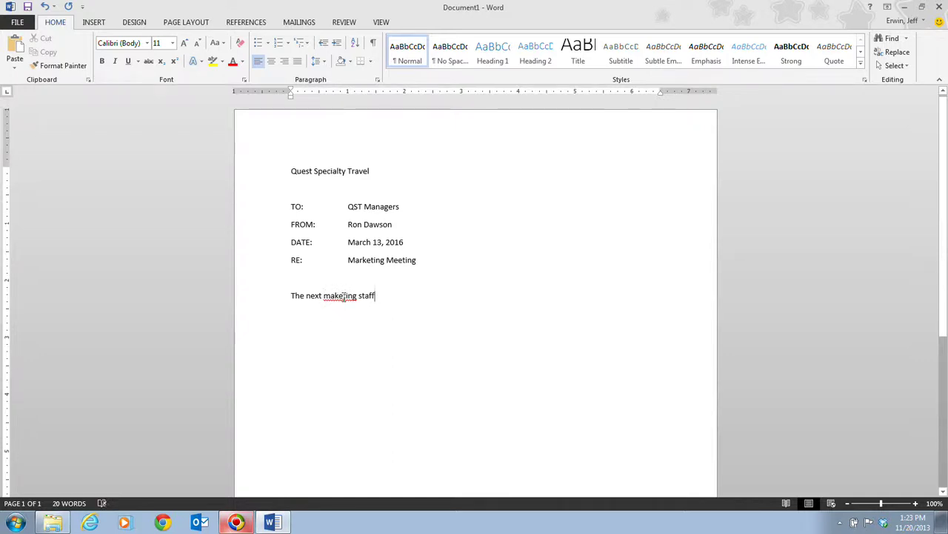
{"action": "right_click", "coordinate": [344, 299]}
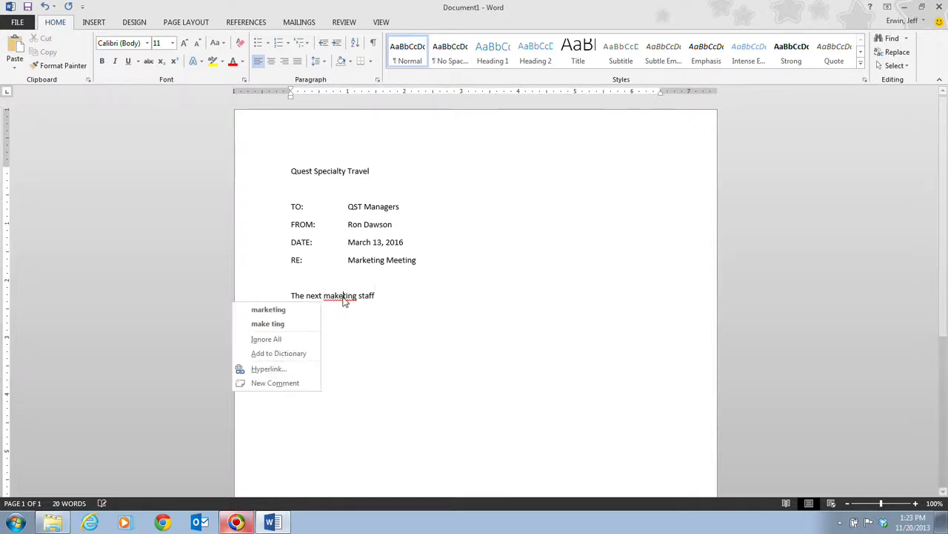
{"action": "left_click", "coordinate": [297, 310]}
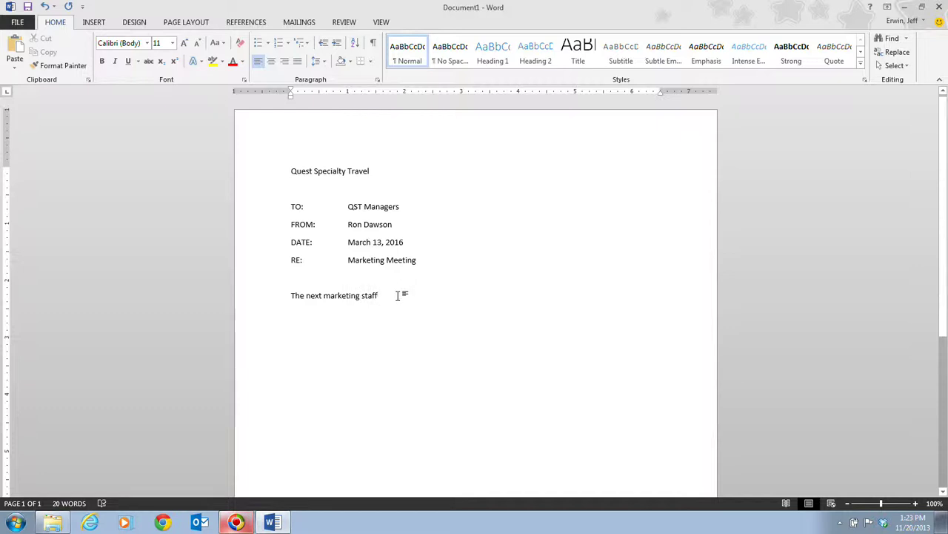
- Complete the first sentence with "meeting will be held on the 17th of March at 2 p.m. in the conference room on the ground floor."
{"action": "type", "text": "mee"}
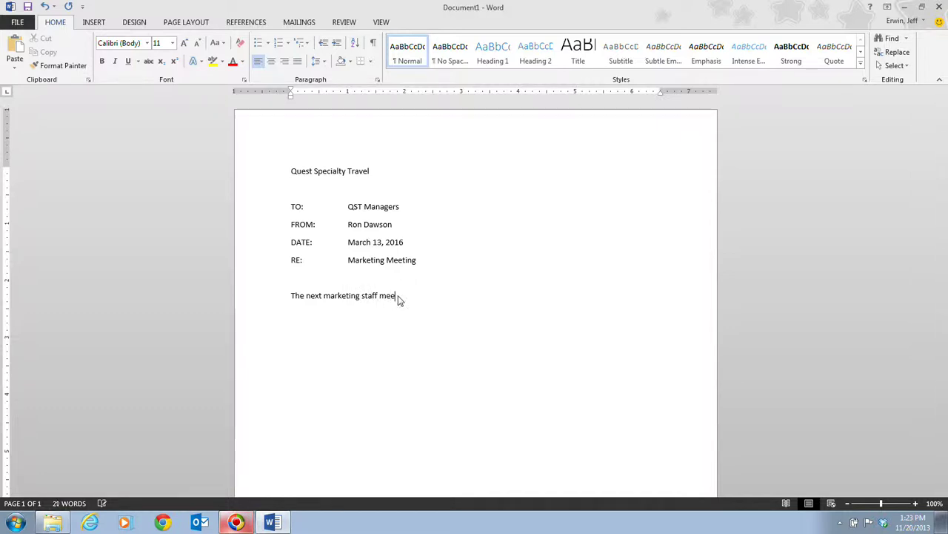
{"action": "type", "text": "ting will be held on the "}
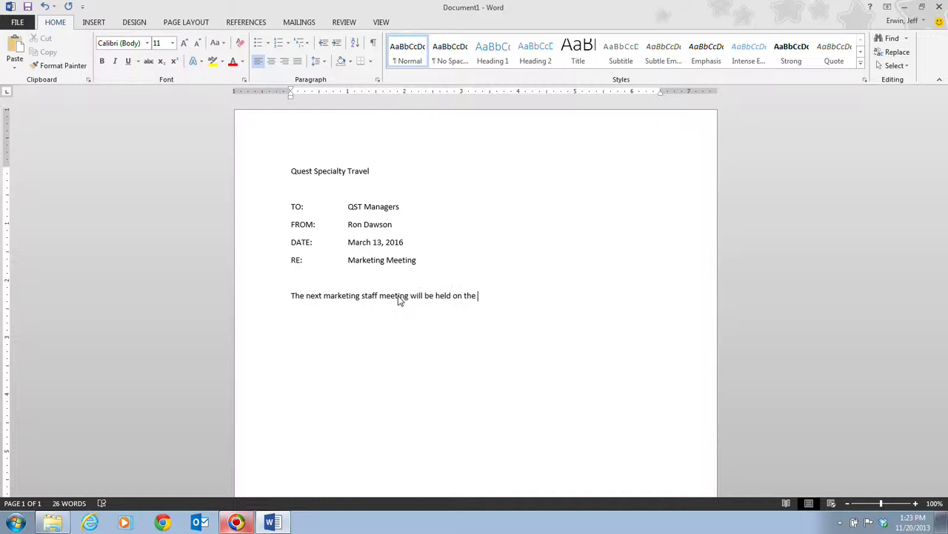
{"action": "type", "text": "17th"}
{"action": "type", "text": "of March at 2."}
{"action": "key", "text": "BackSpace"}
{"action": "type", "text": ".m. "}
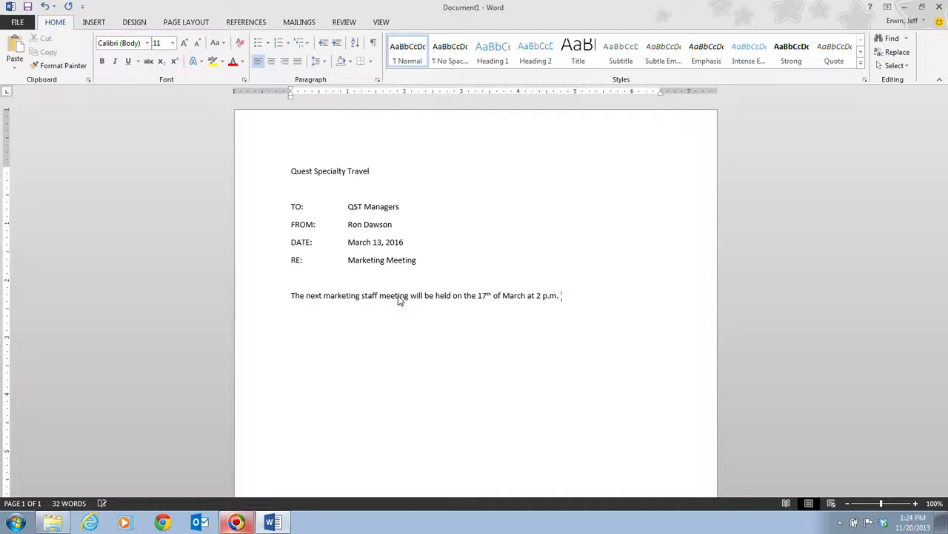
{"action": "type", "text": "in the conference room on "}
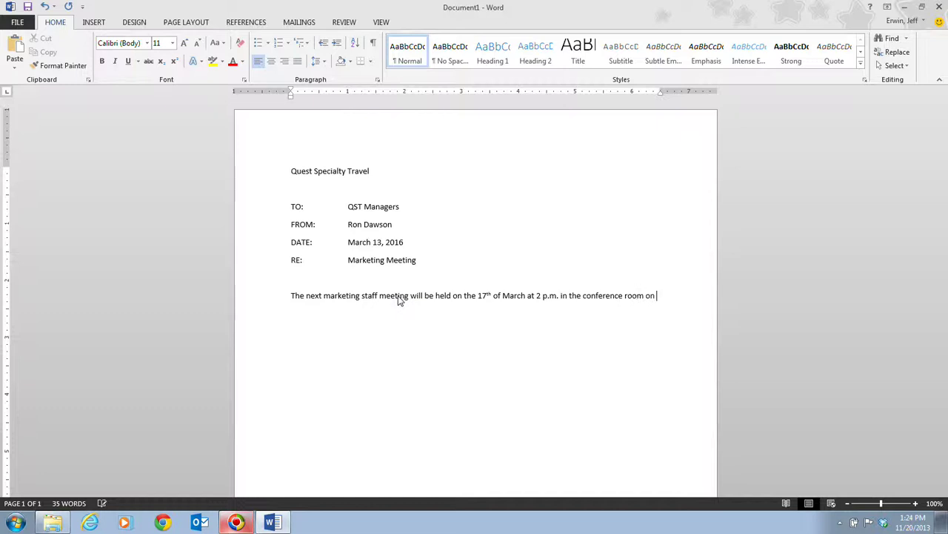
{"action": "type", "text": "the ground "}
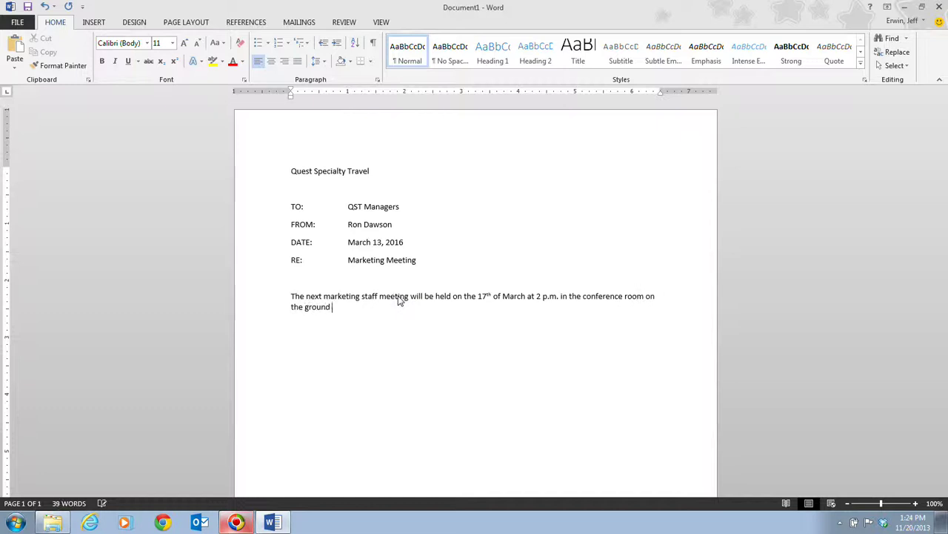
{"action": "type", "text": "floor."}
- Begin the second sentence with "Heading the agenda will be the launch of our new Borneo Explorer Trek, a rigorous"
{"action": "type", "text": "Heading"}
{"action": "type", "text": "the "}
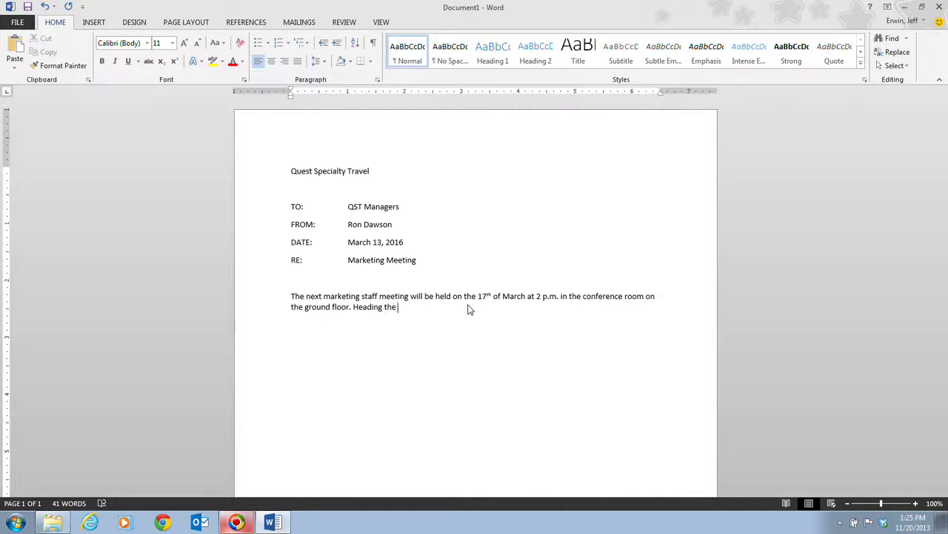
{"action": "type", "text": "agenda will be the launc"}
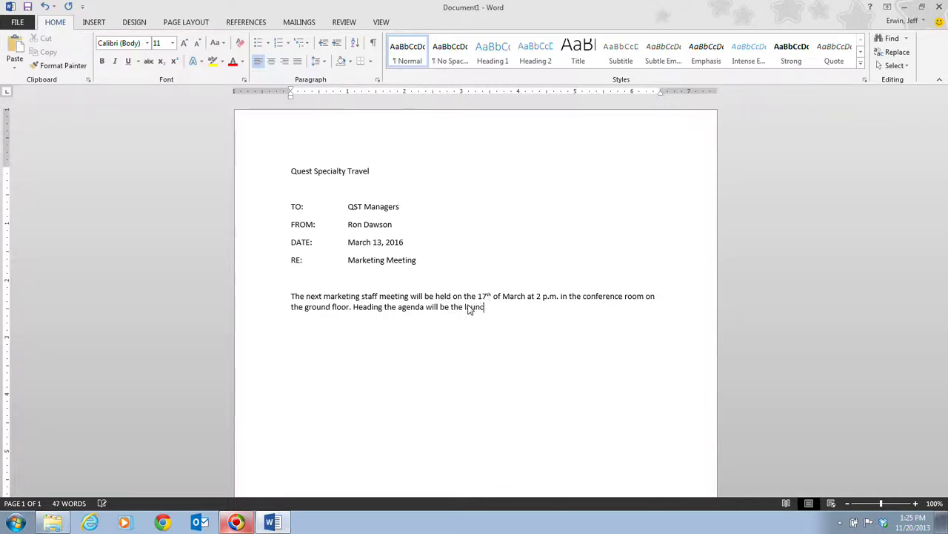
{"action": "type", "text": "h of our new Borneo "}
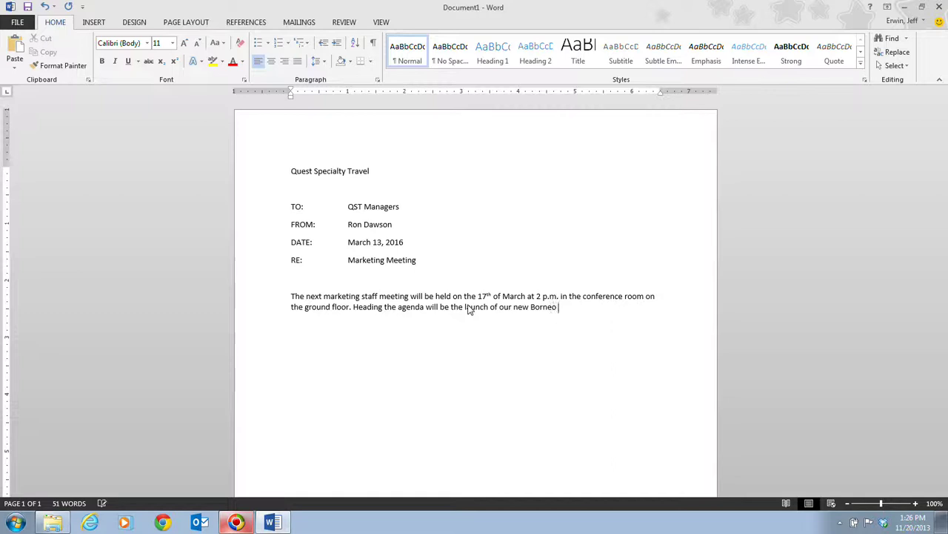
{"action": "type", "text": "Explorer T"}
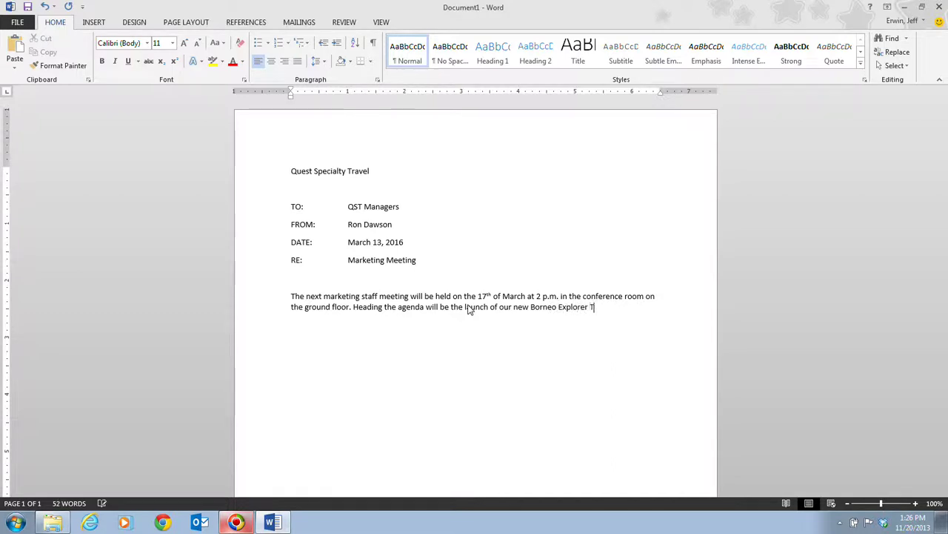
{"action": "type", "text": "rek, a rigoro"}
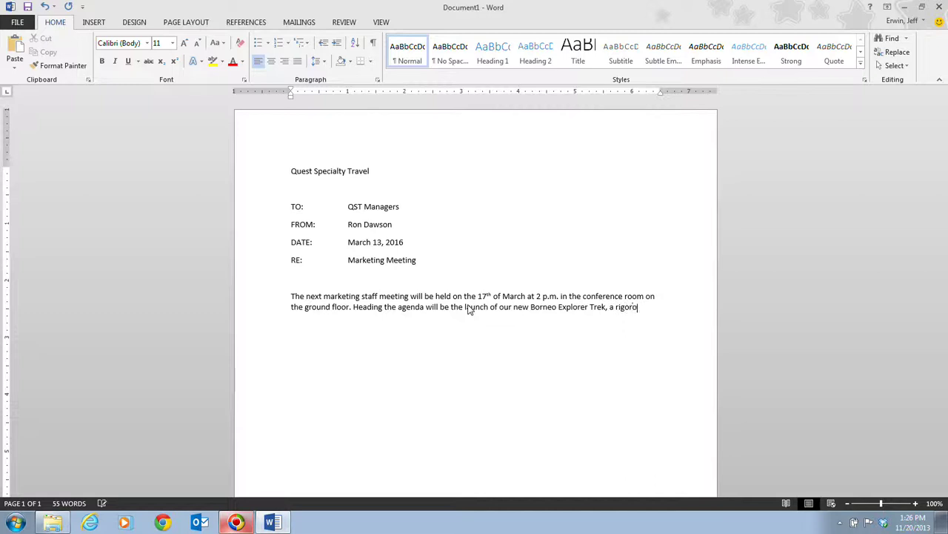
- Continue the sentence with "ten-day tour of the dense jungles, deep caves, and remote villages of Borneo's"
{"action": "type", "text": "us ten-da"}
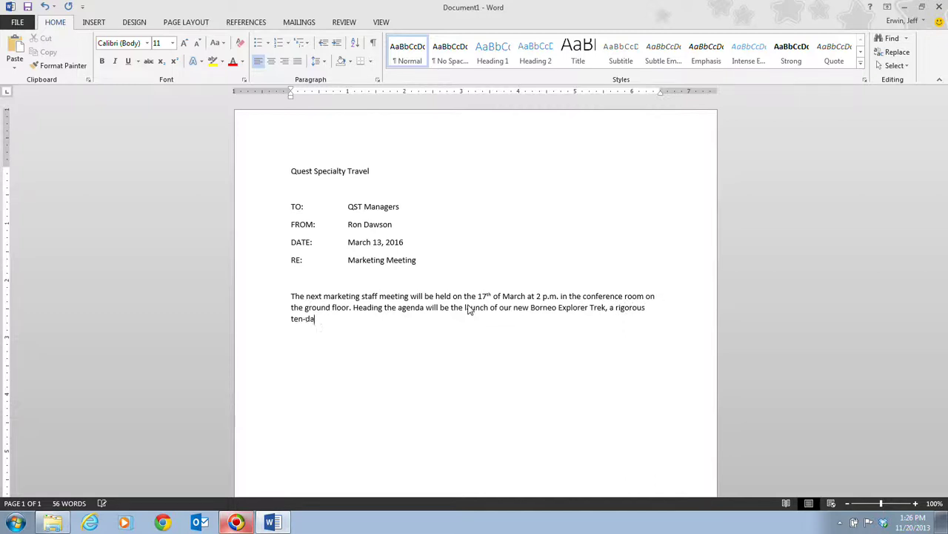
{"action": "type", "text": "y tour of the dense j"}
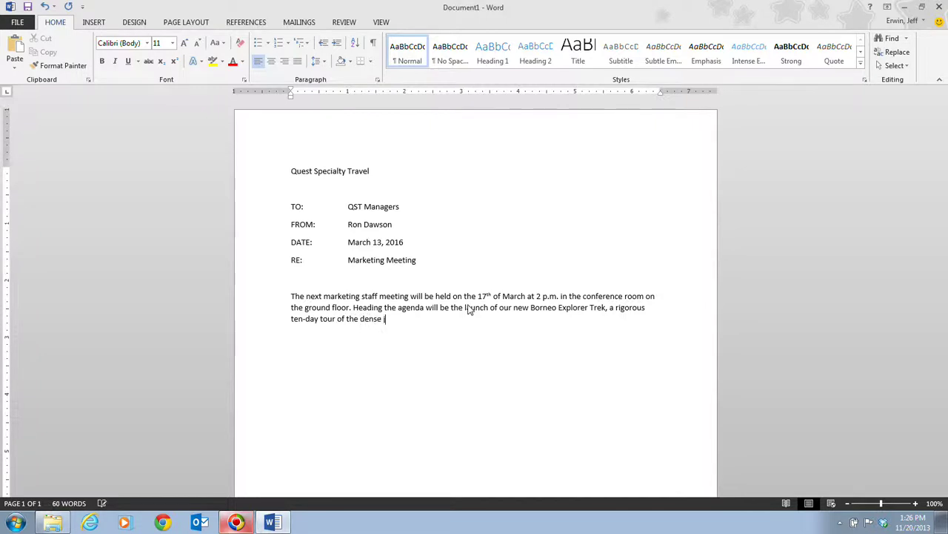
{"action": "type", "text": "ungles, deep caves, an"}
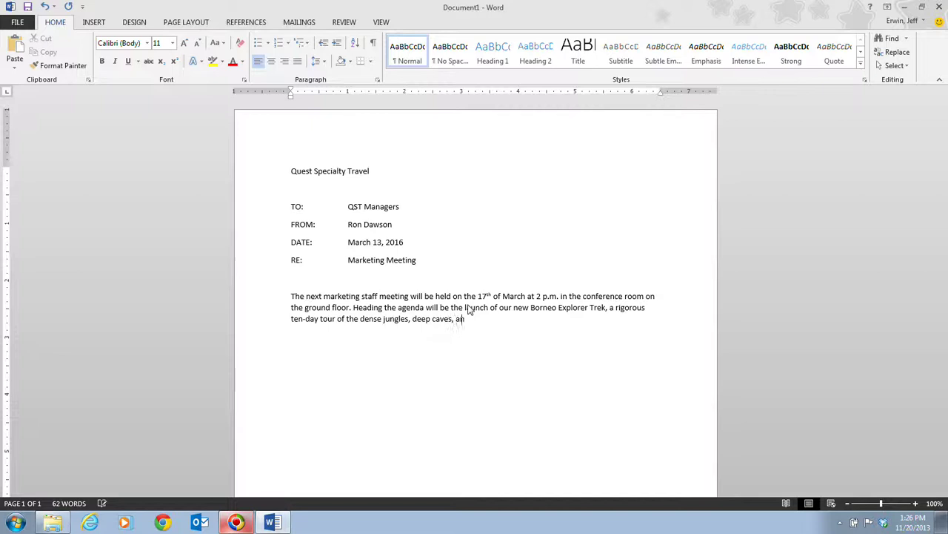
{"action": "type", "text": "d remote villages of Borneo"}
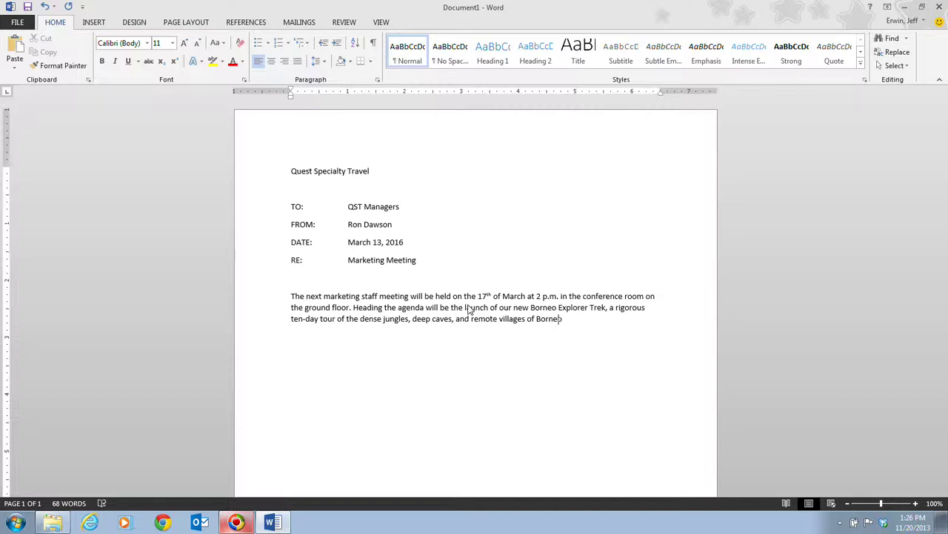
{"action": "type", "text": "'s "}
- Finish the sentence with "norther coast, scheduled for September 2017." and correct the misspelled word to the suggested "northern"
{"action": "type", "text": "norther "}
{"action": "type", "text": "coast, sch"}
{"action": "type", "text": "eduled for Se"}
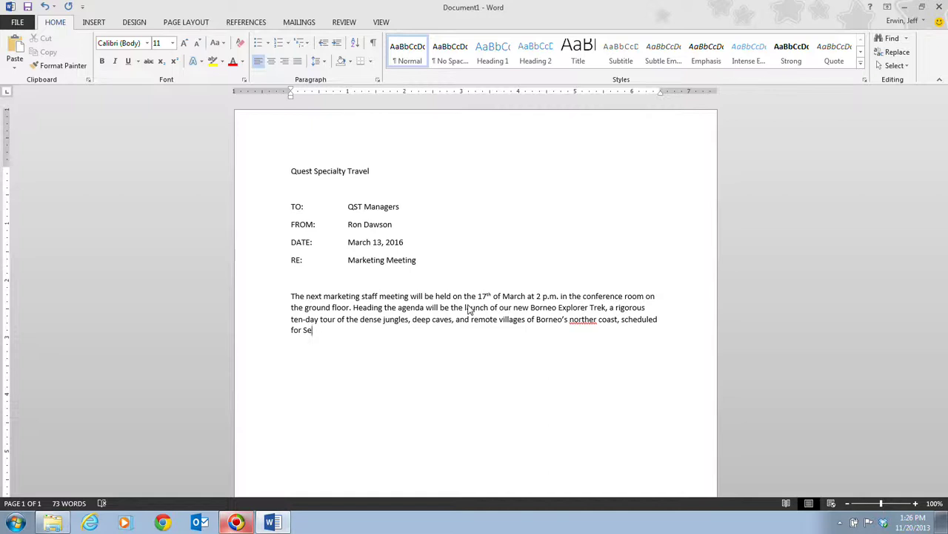
{"action": "type", "text": "ptem"}
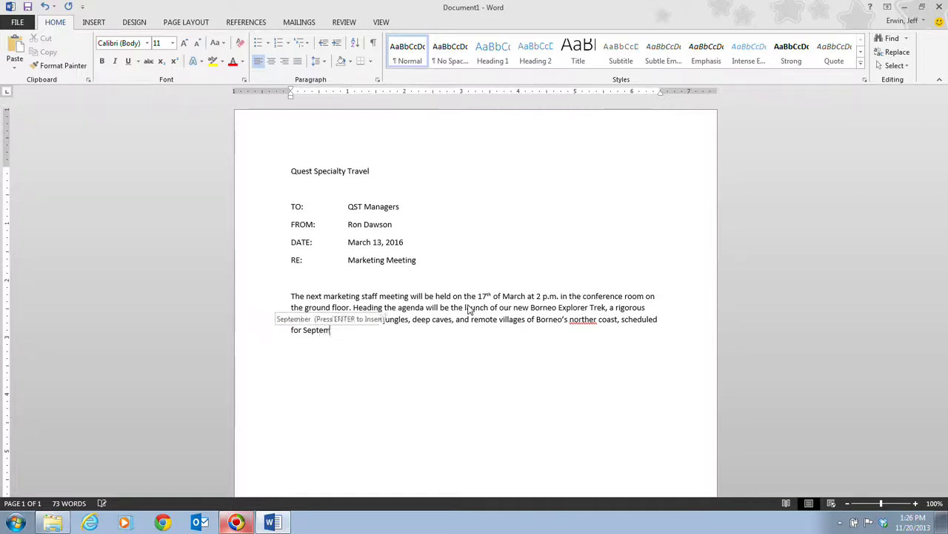
{"action": "type", "text": "ber 2017"}
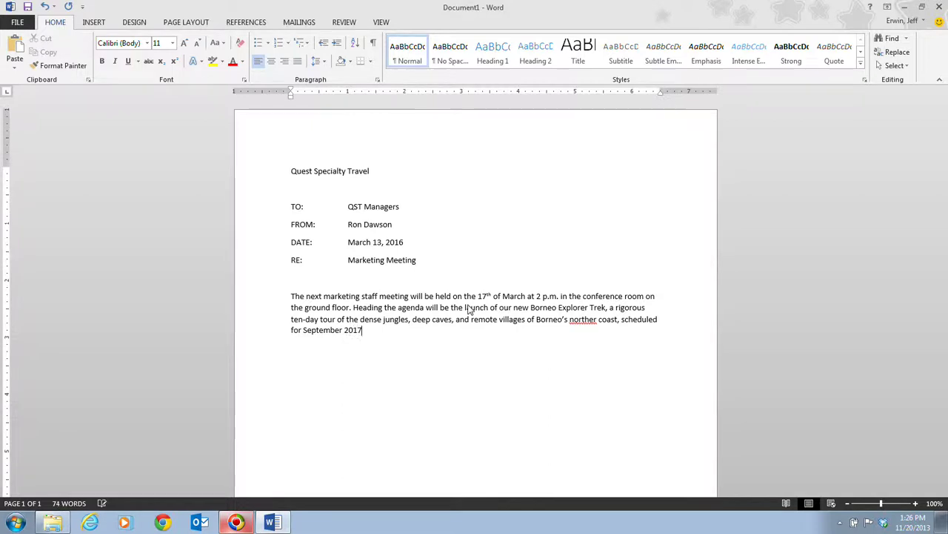
{"action": "type", "text": "."}
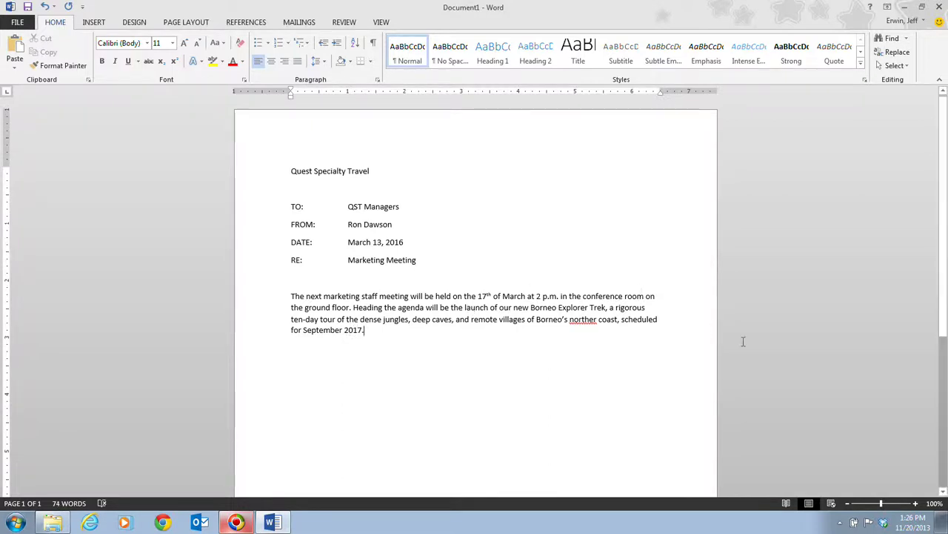
{"action": "right_click", "coordinate": [582, 320]}
{"action": "left_click", "coordinate": [550, 335]}
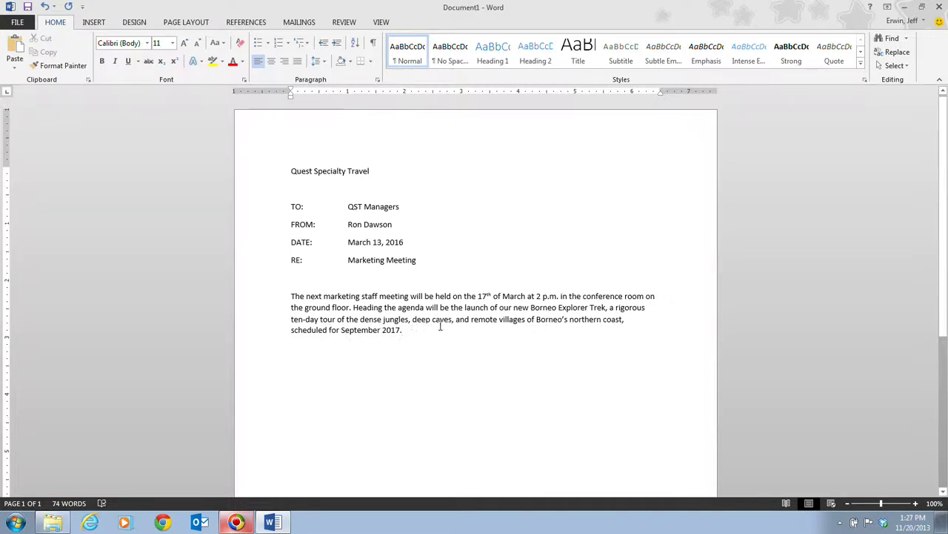
- Delete "September 2017." from the paragraph's end and re-enter it, accepting the AutoComplete suggestion for the month
{"action": "key", "text": "BackSpace"}
{"action": "key", "text": "BackSpace"}
{"action": "key", "text": "BackSpace"}
{"action": "key", "text": "BackSpace"}
{"action": "key", "text": "BackSpace"}
{"action": "key", "text": "BackSpace"}
{"action": "key", "text": "BackSpace"}
{"action": "key", "text": "BackSpace"}
{"action": "key", "text": "BackSpace"}
{"action": "key", "text": "BackSpace"}
{"action": "key", "text": "BackSpace"}
{"action": "key", "text": "BackSpace"}
{"action": "key", "text": "BackSpace"}
{"action": "key", "text": "BackSpace"}
{"action": "key", "text": "BackSpace"}
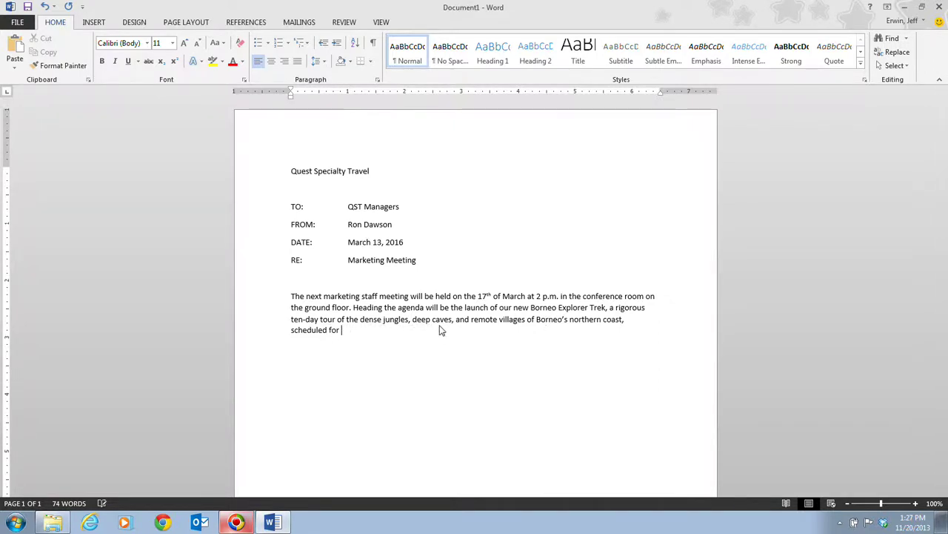
{"action": "type", "text": "Sept"}
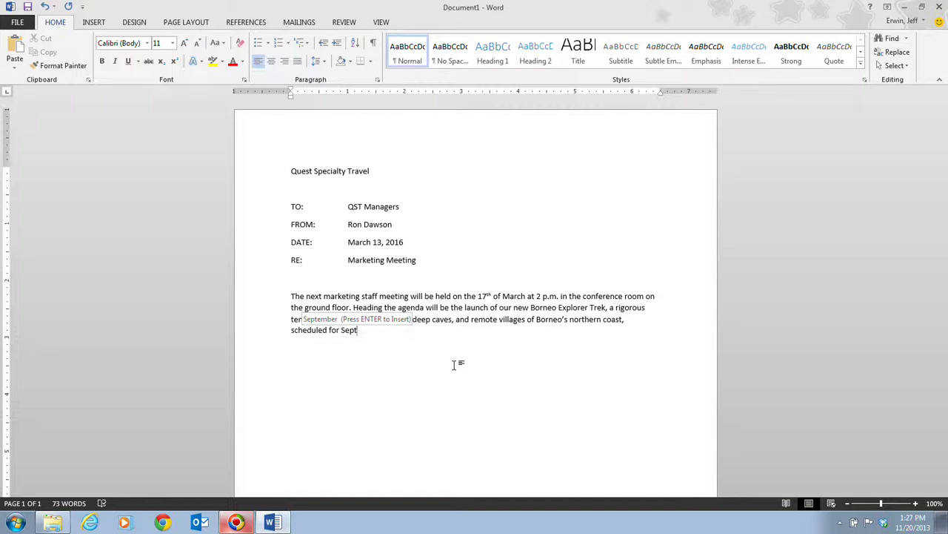
{"action": "key", "text": "Return"}
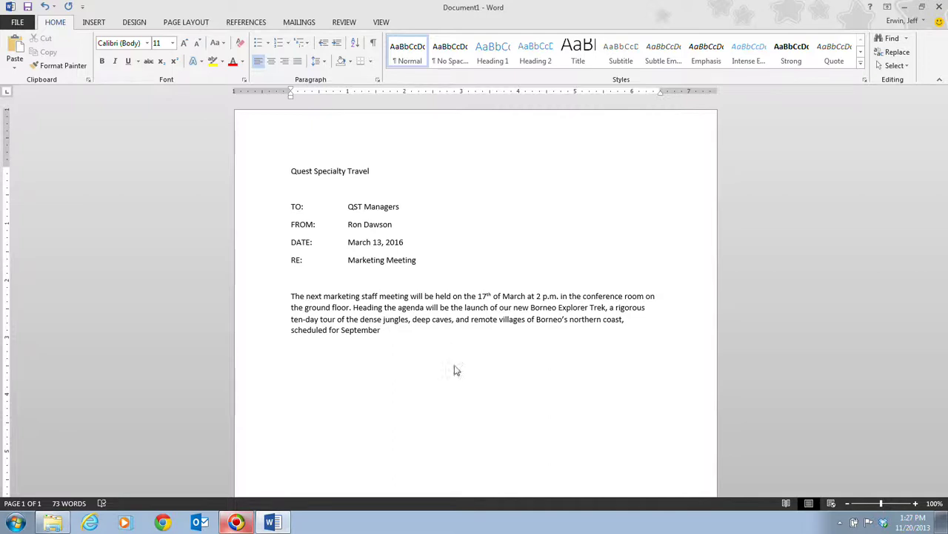
{"action": "type", "text": "2017."}
- Start a new paragraph with the colleague's name and "is in Kuching hammering out the details. A preliminary draft of the tour brochure is attached."
{"action": "key", "text": "Return"}
{"action": "type", "text": "i Haketa is in "}
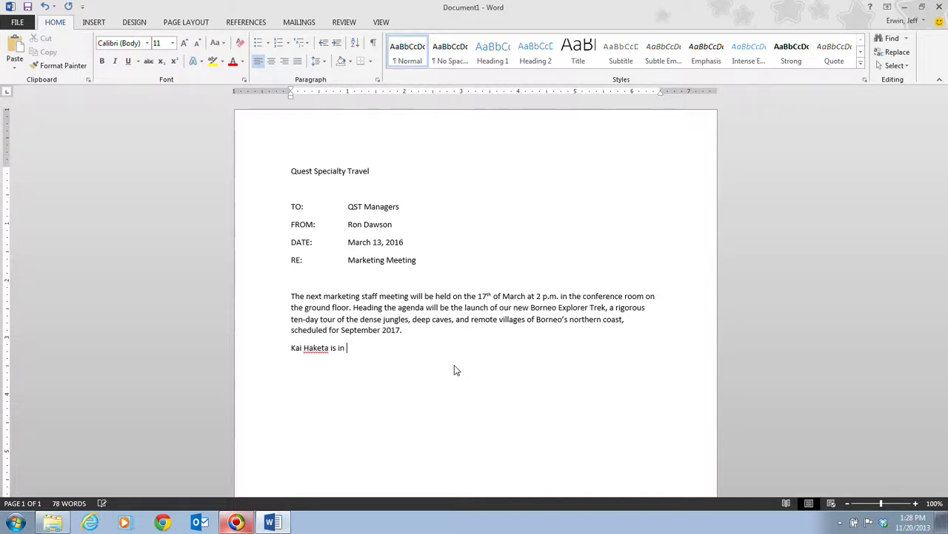
{"action": "type", "text": "Kuching hammerin"}
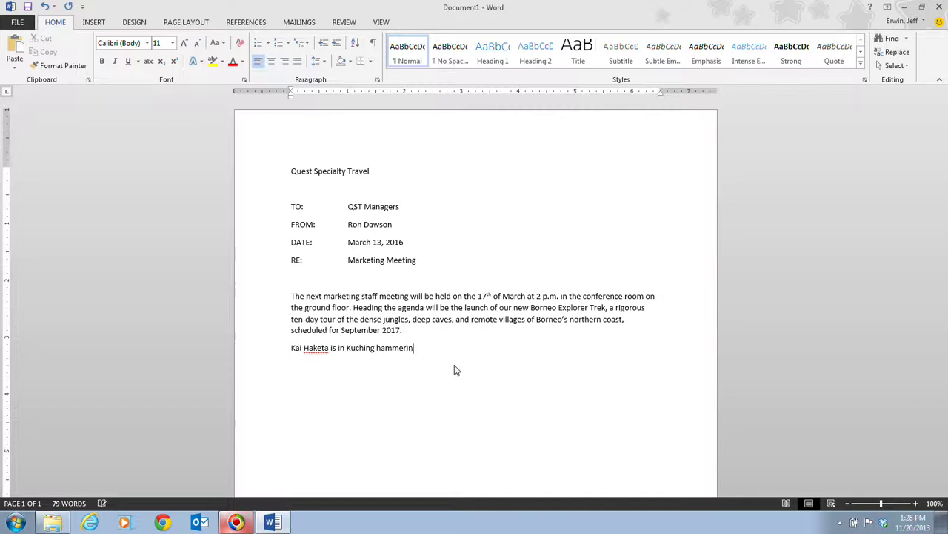
{"action": "type", "text": "g out the det"}
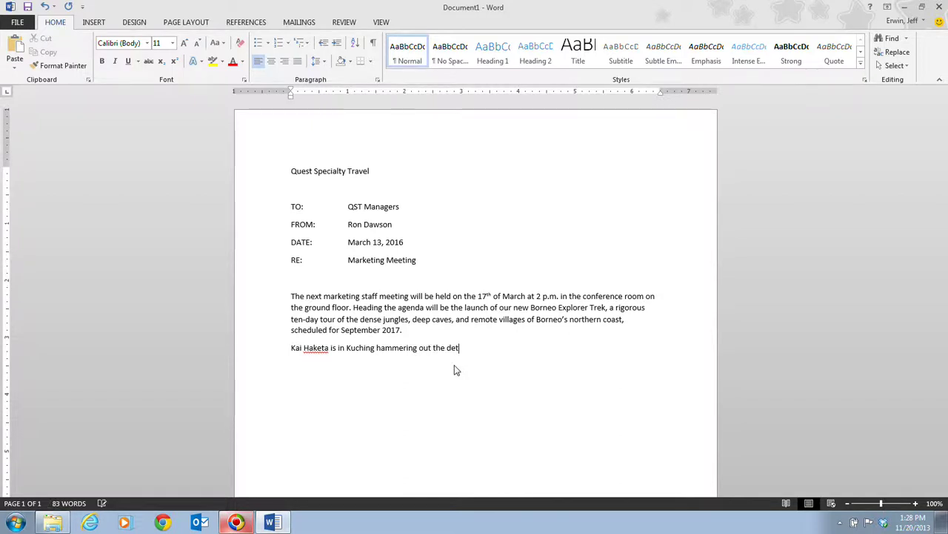
{"action": "type", "text": "ails. A prelimin"}
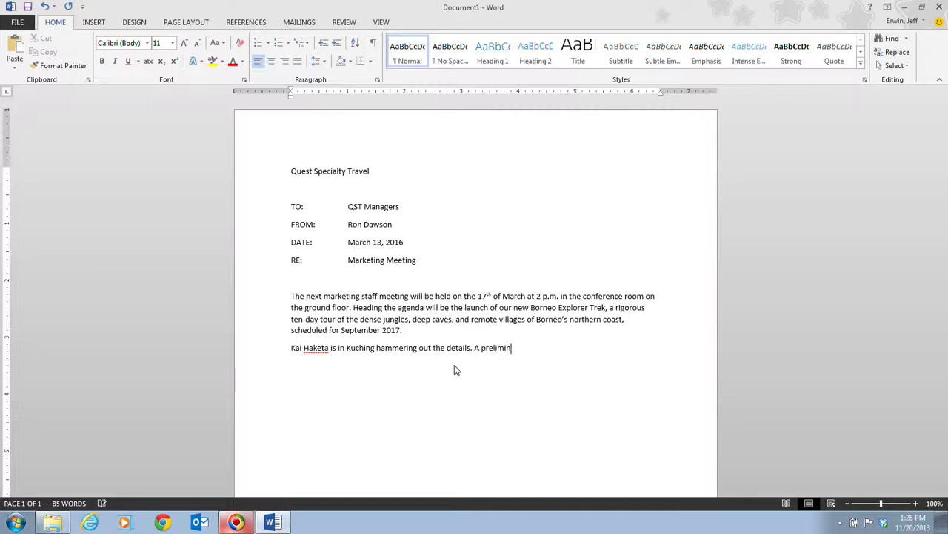
{"action": "type", "text": "ary draft of the tour brochure is"}
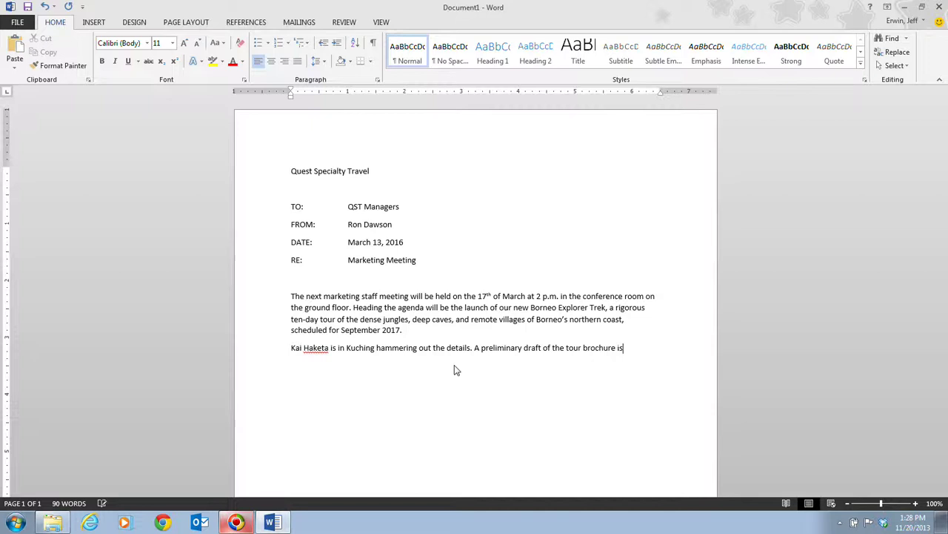
{"action": "type", "text": " attached. Bring"}
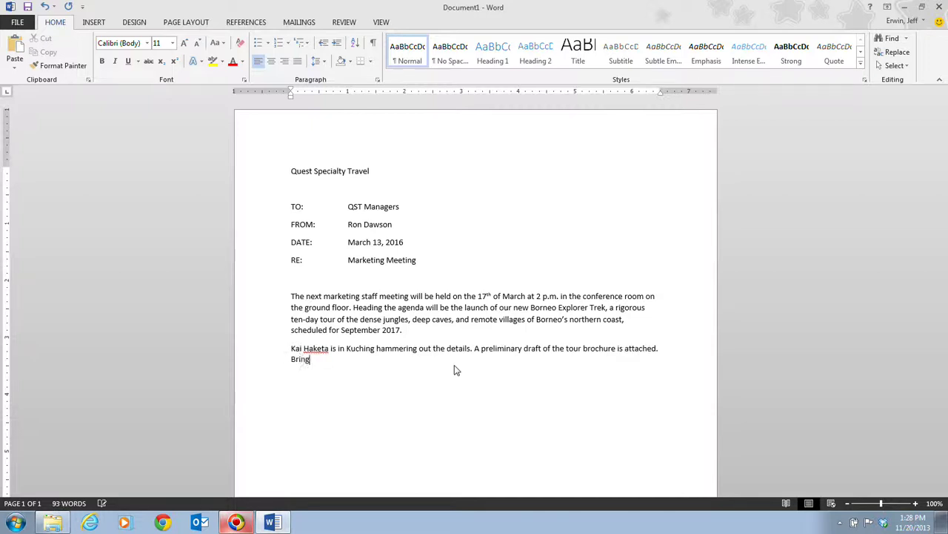
- Finish the paragraph with the sentence "Bring your creative ideas for launching this exciting new tour to the meeting."
{"action": "type", "text": " your create"}
{"action": "key", "text": "BackSpace"}
{"action": "type", "text": "ive ideas for launching this"}
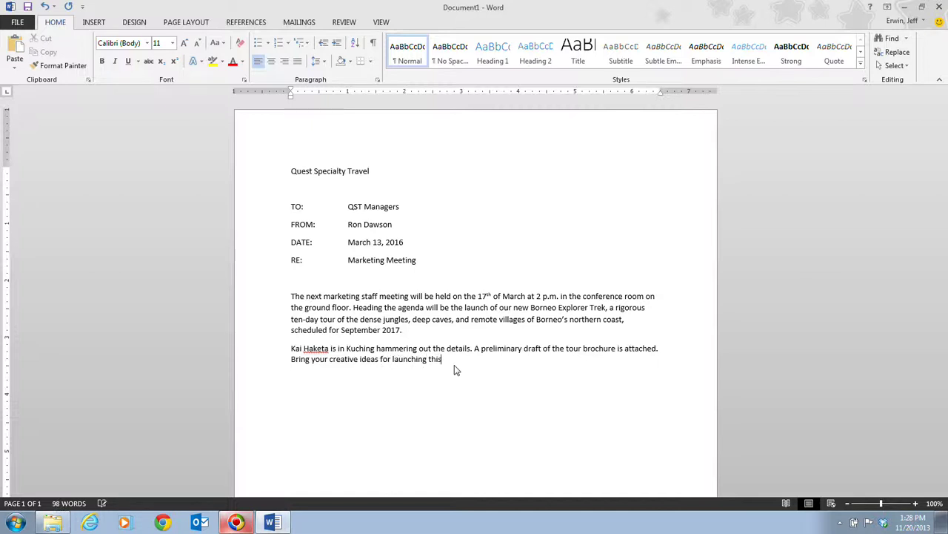
{"action": "type", "text": " exciting new tour to the"}
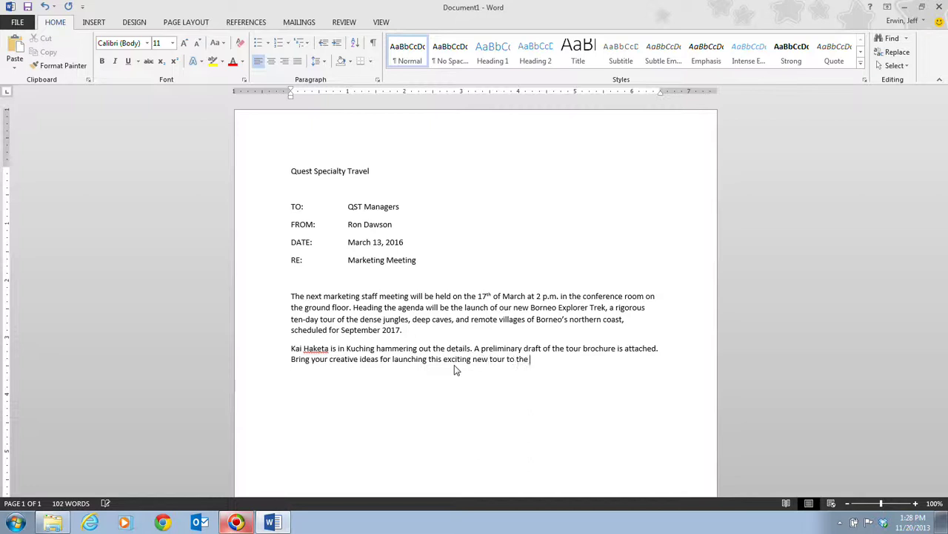
{"action": "type", "text": " meeting."}
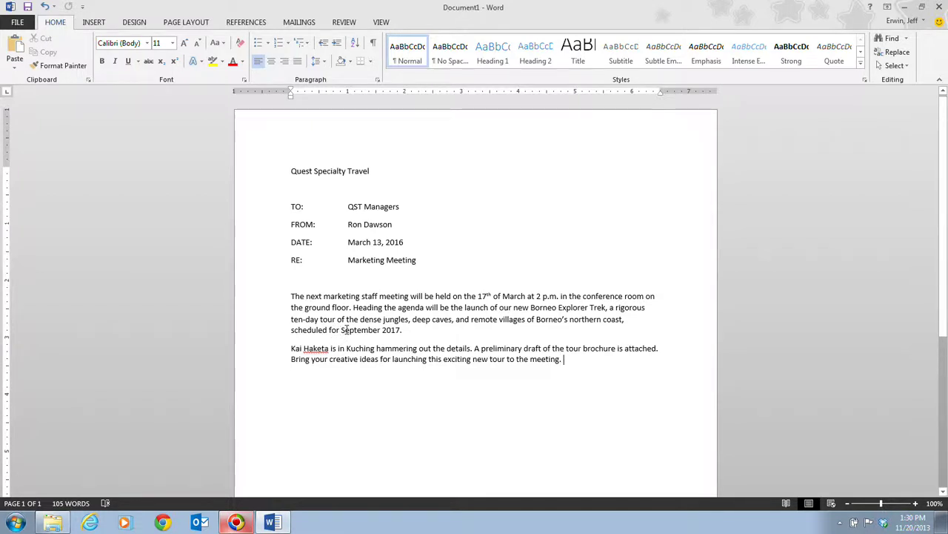
- Replace the word "for" before "September 2017" in the first body paragraph with "to depart in"
{"action": "left_click", "coordinate": [342, 330]}
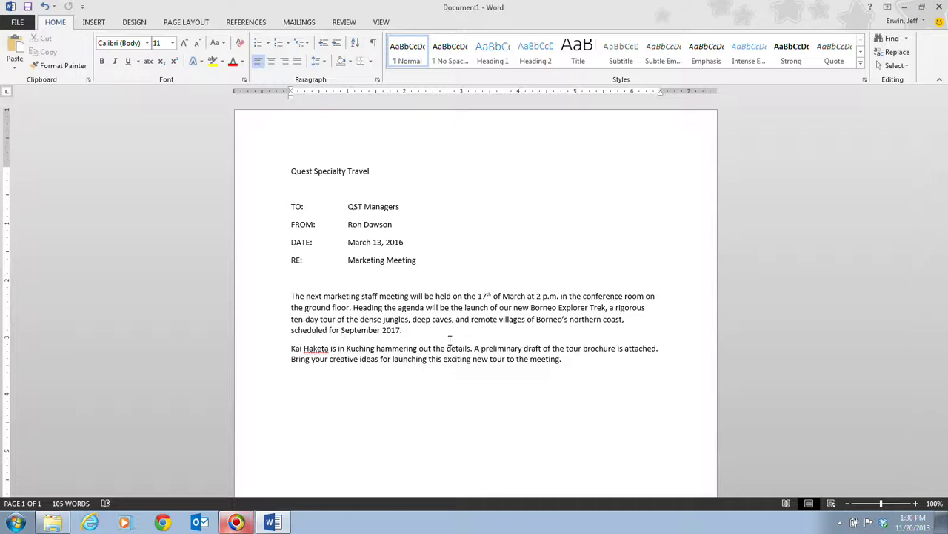
{"action": "left_click", "coordinate": [340, 332]}
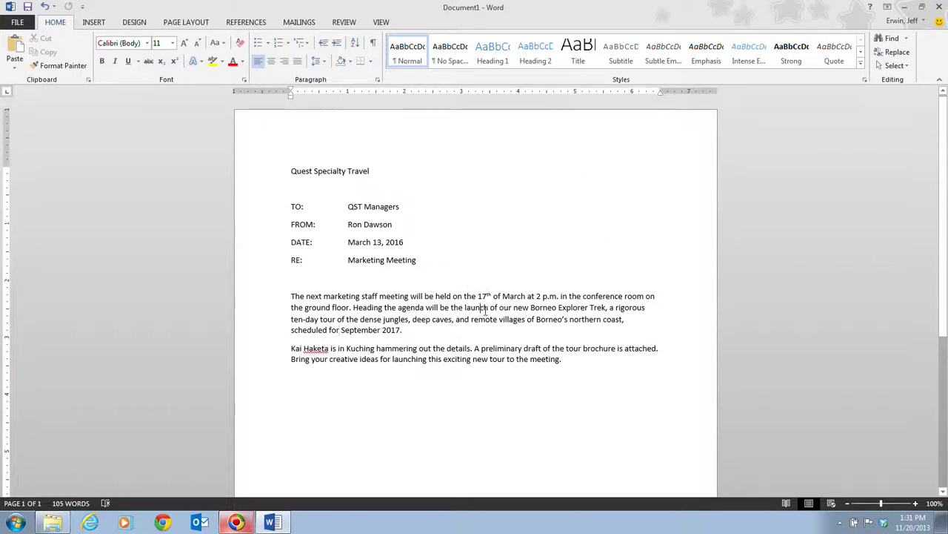
{"action": "left_click", "coordinate": [406, 224]}
{"action": "left_click", "coordinate": [339, 330]}
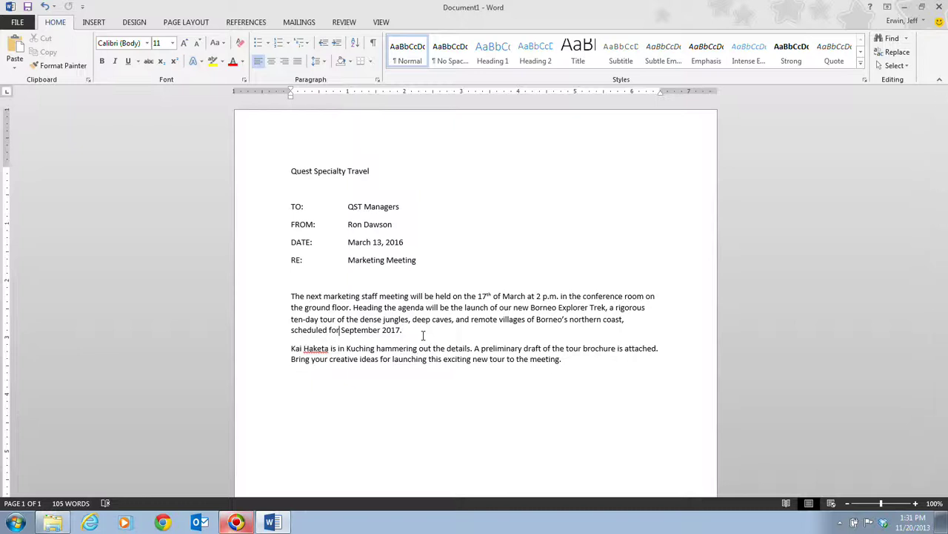
{"action": "key", "text": "BackSpace"}
{"action": "key", "text": "BackSpace"}
{"action": "key", "text": "BackSpace"}
{"action": "type", "text": "to dep"}
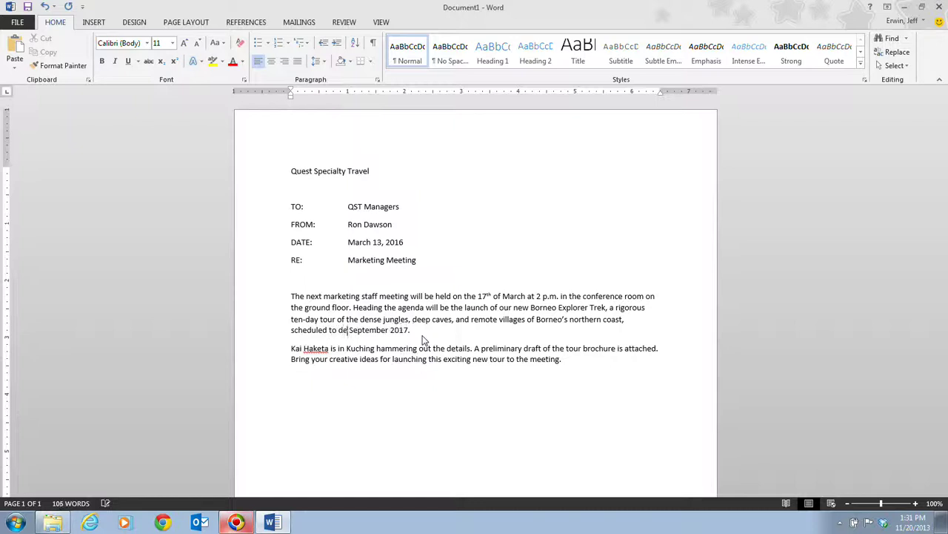
{"action": "type", "text": "art in"}
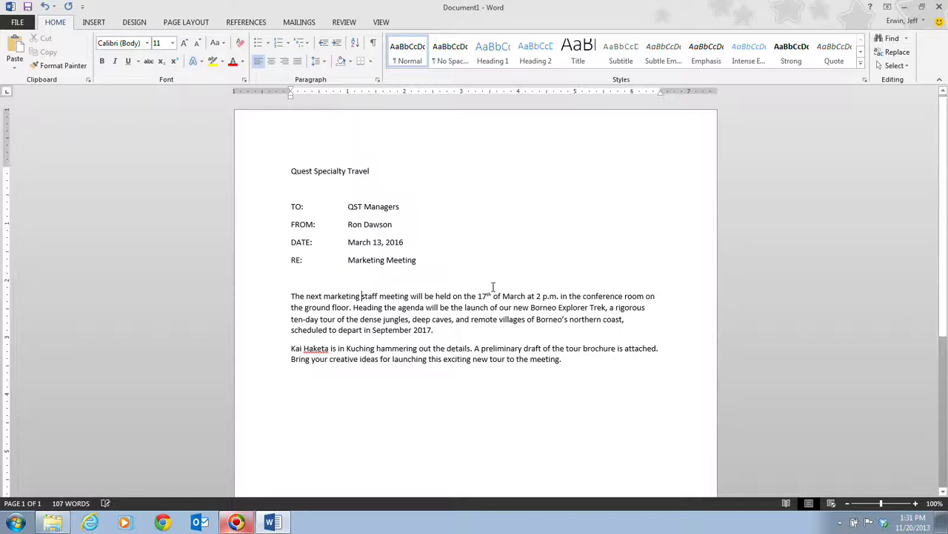
- Delete the word "staff" before "meeting" in the first sentence of the memo body
{"action": "left_click", "coordinate": [362, 296]}
{"action": "key", "text": "Delete"}
{"action": "key", "text": "Delete"}
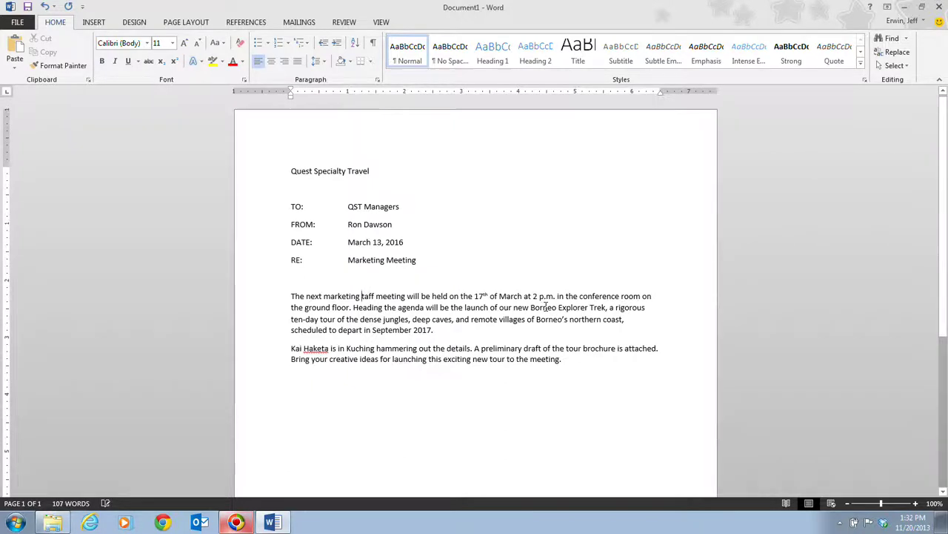
{"action": "key", "text": "Delete"}
{"action": "key", "text": "Delete"}
{"action": "key", "text": "Delete"}
{"action": "key", "text": "Delete"}
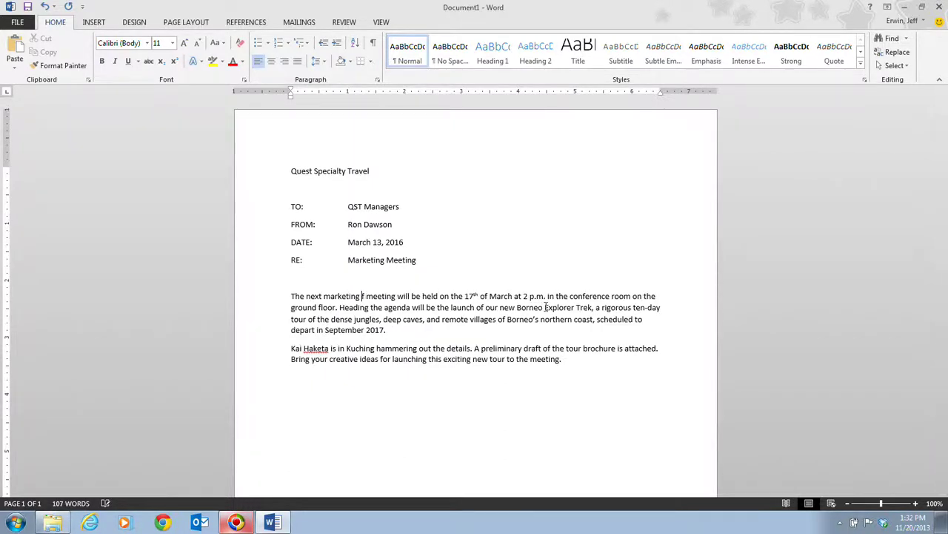